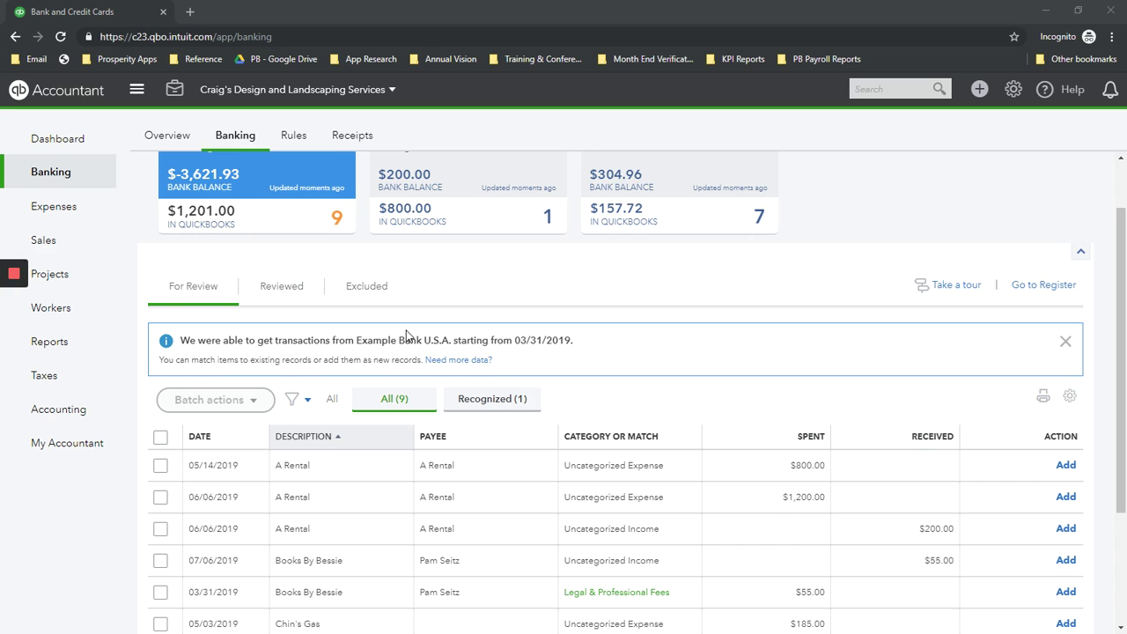
- Set the category of the 05/14/2019 A Rental transaction to Rent or Lease and close its details
scroll(406, 336, "up", 1)
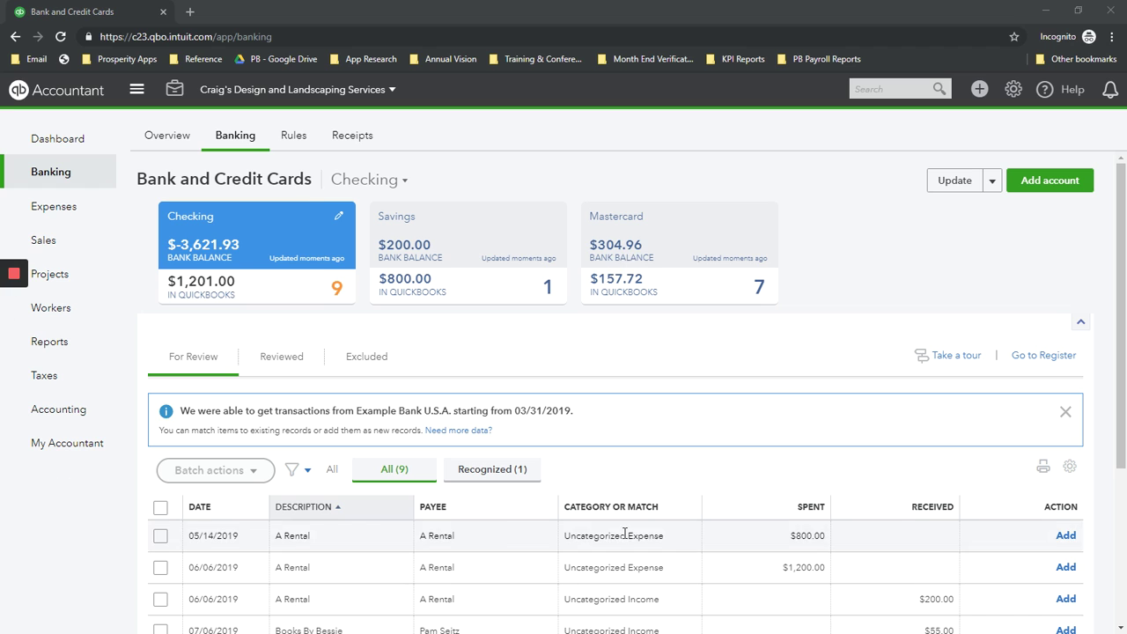
scroll(624, 533, "down", 3)
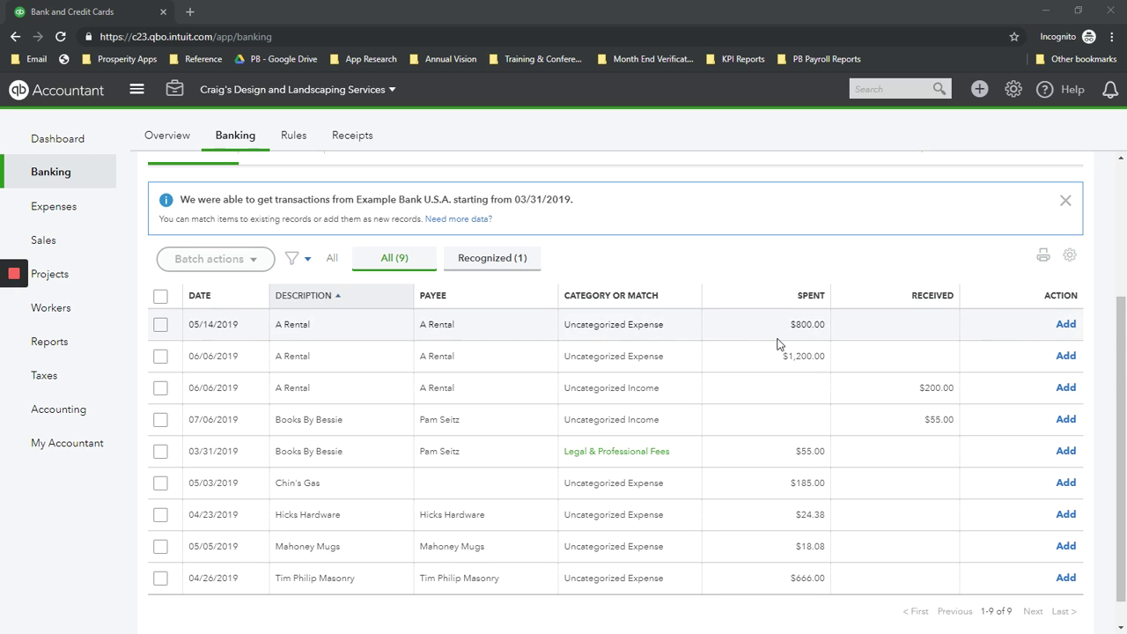
left_click(339, 326)
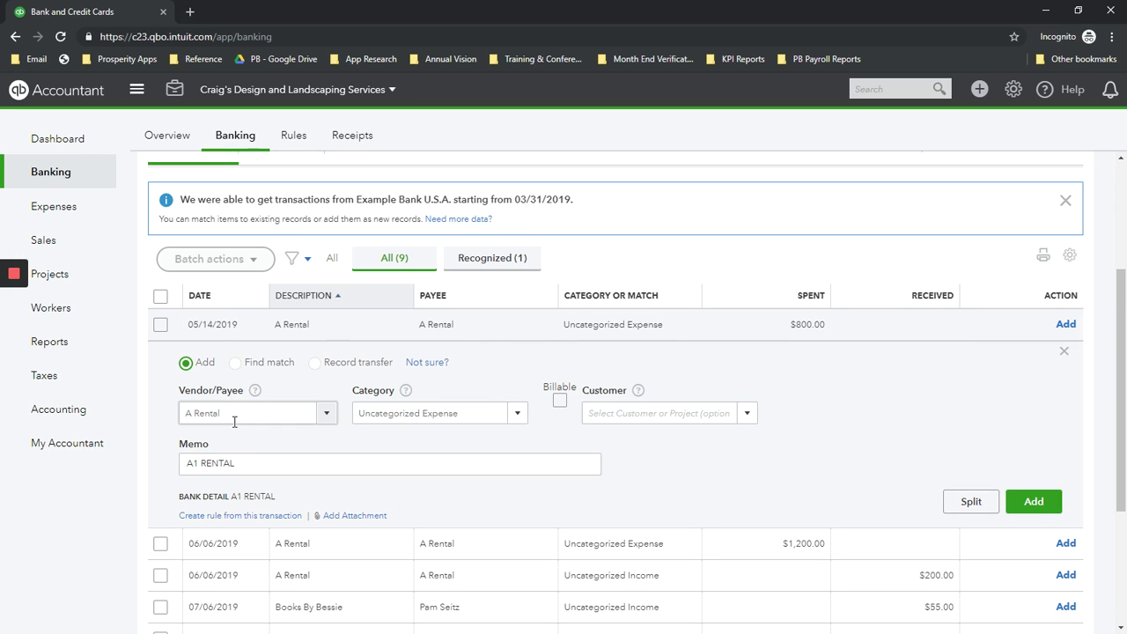
left_click(392, 419)
type("rent")
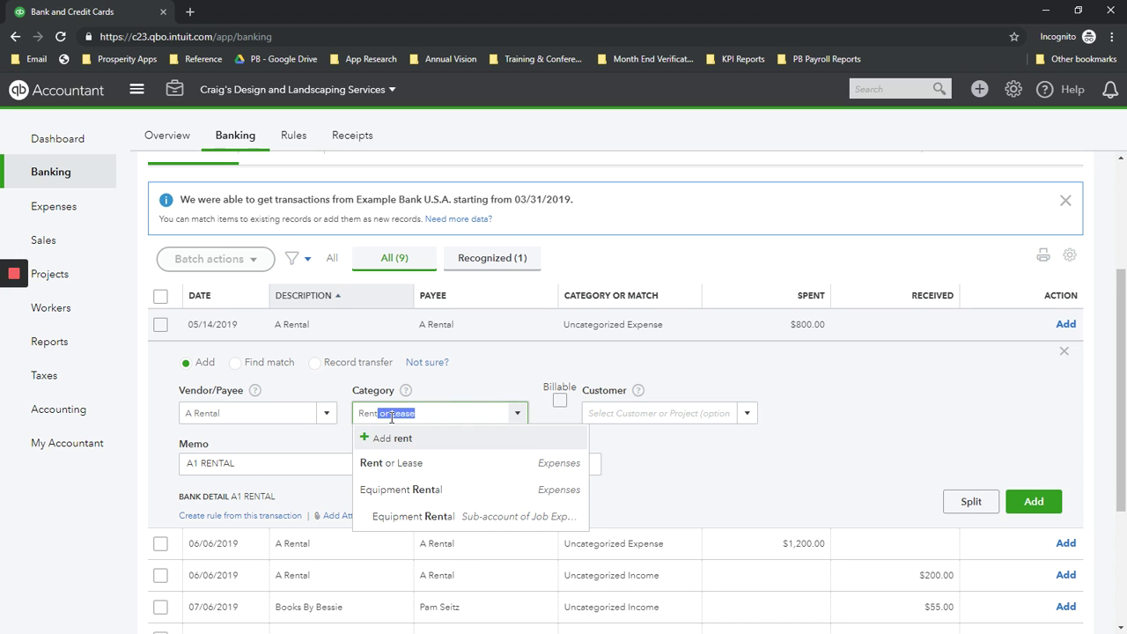
key("Tab")
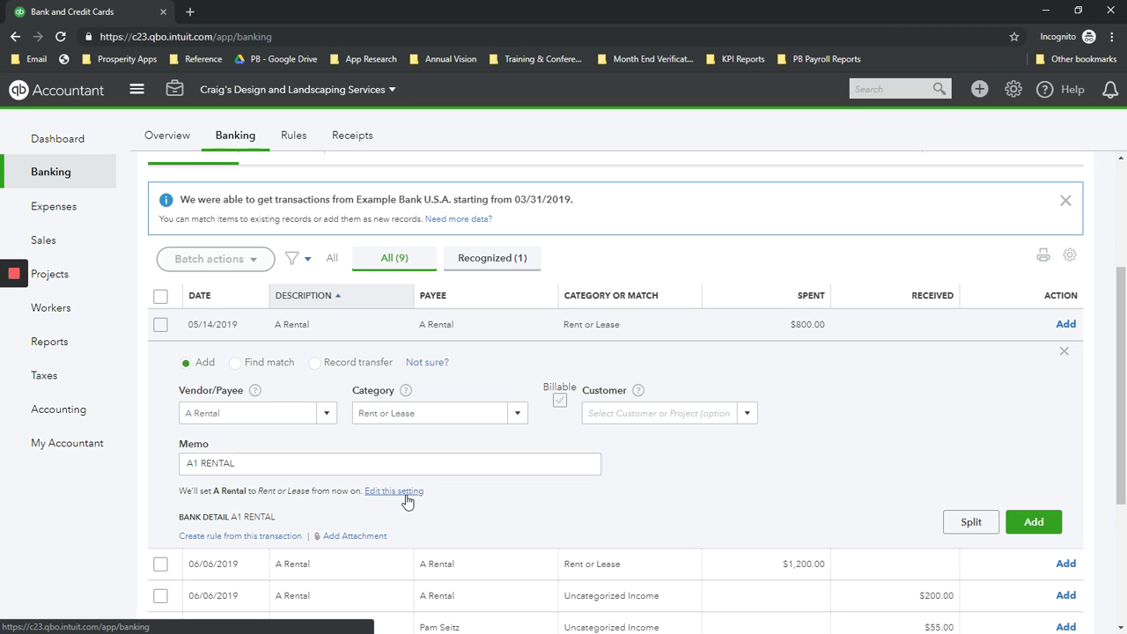
left_click(1064, 350)
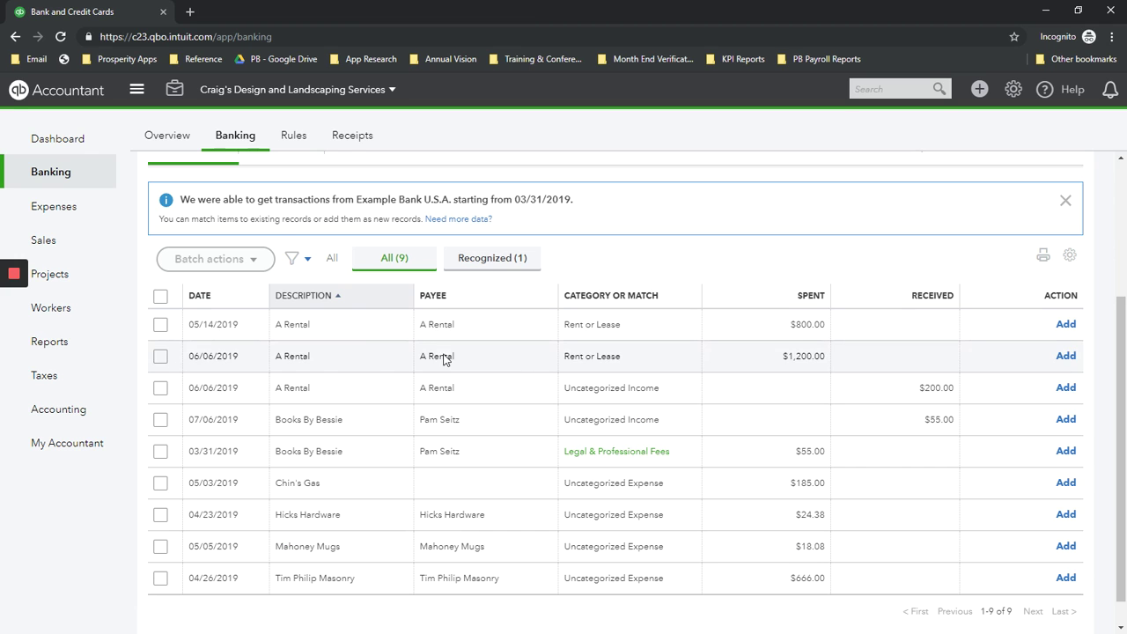
- Change the category of the 05/14/2019 A Rental transaction to Uncategorized Expense and close its details
left_click(332, 329)
left_click(425, 412)
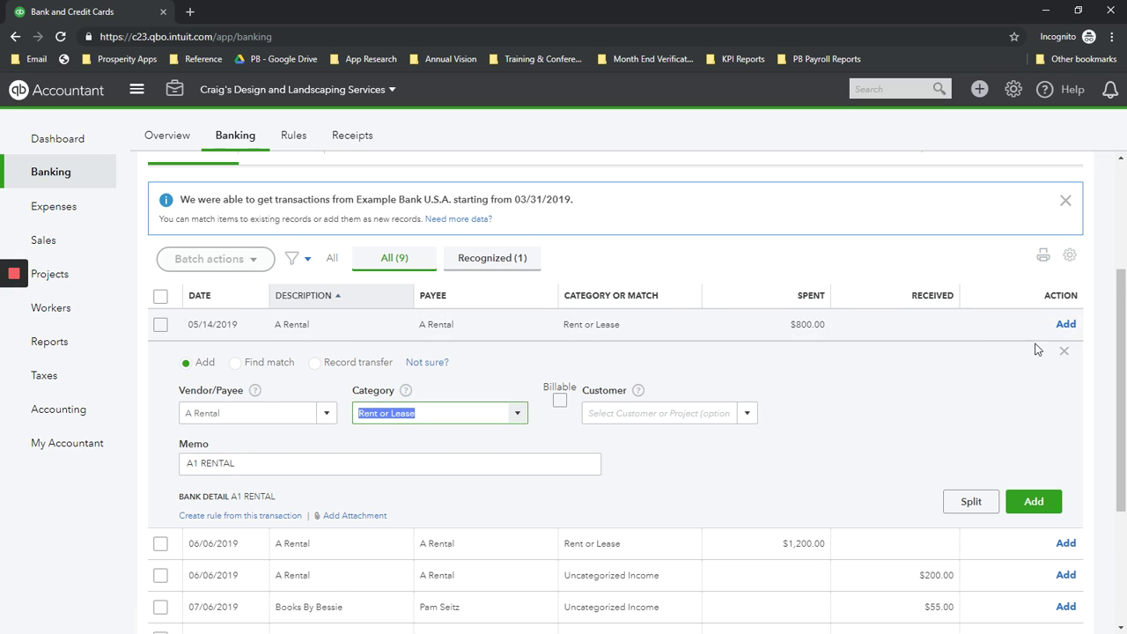
left_click(1064, 351)
left_click(361, 335)
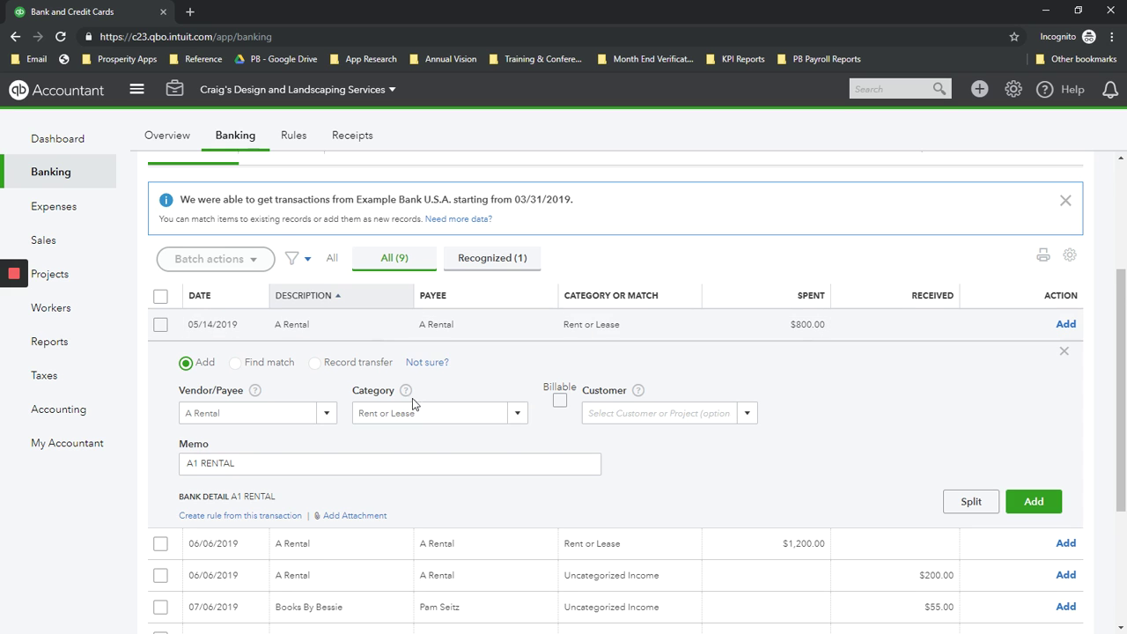
left_click(470, 414)
type("uncate")
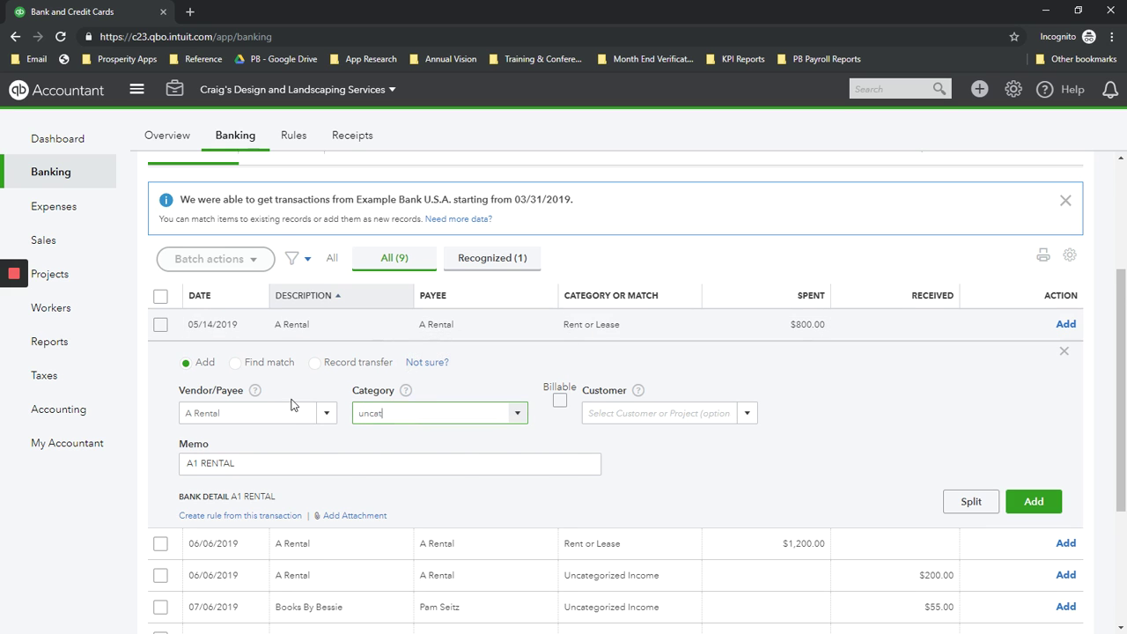
left_click(444, 467)
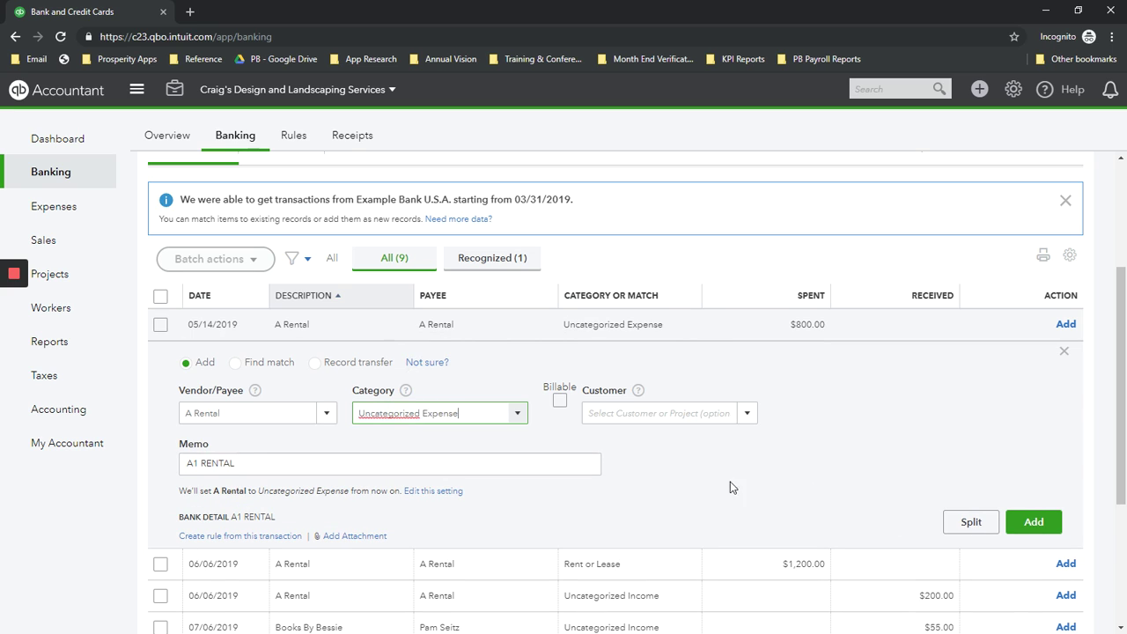
left_click(268, 416)
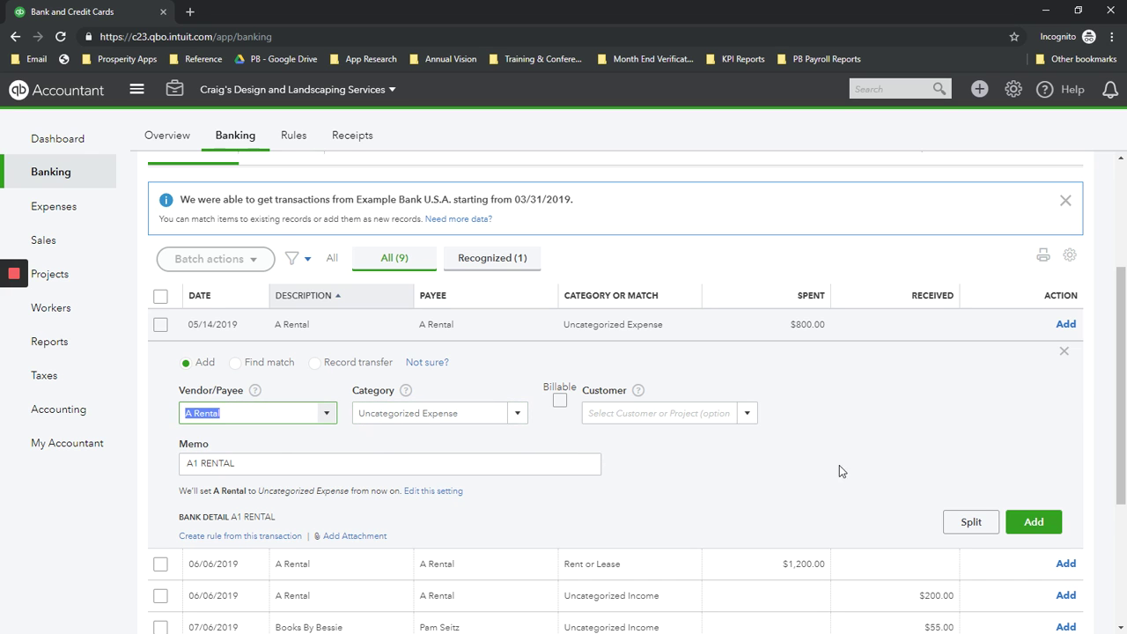
left_click(1064, 353)
- Reopen the 05/14/2019 A Rental transaction and assign it the Rent or Lease category
left_click(296, 326)
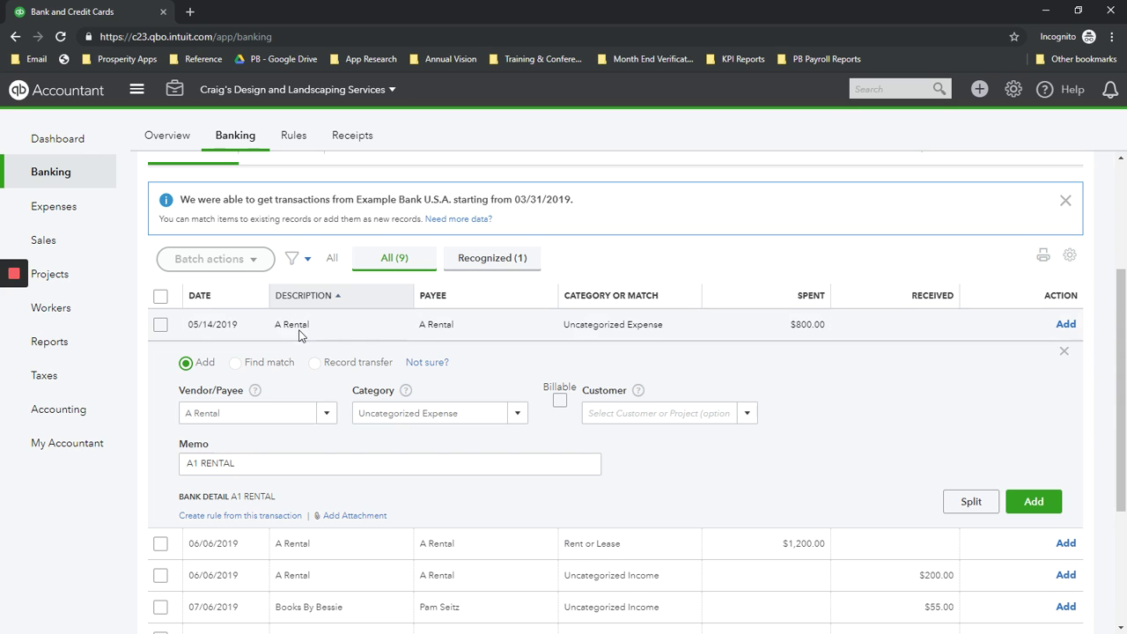
left_click(401, 412)
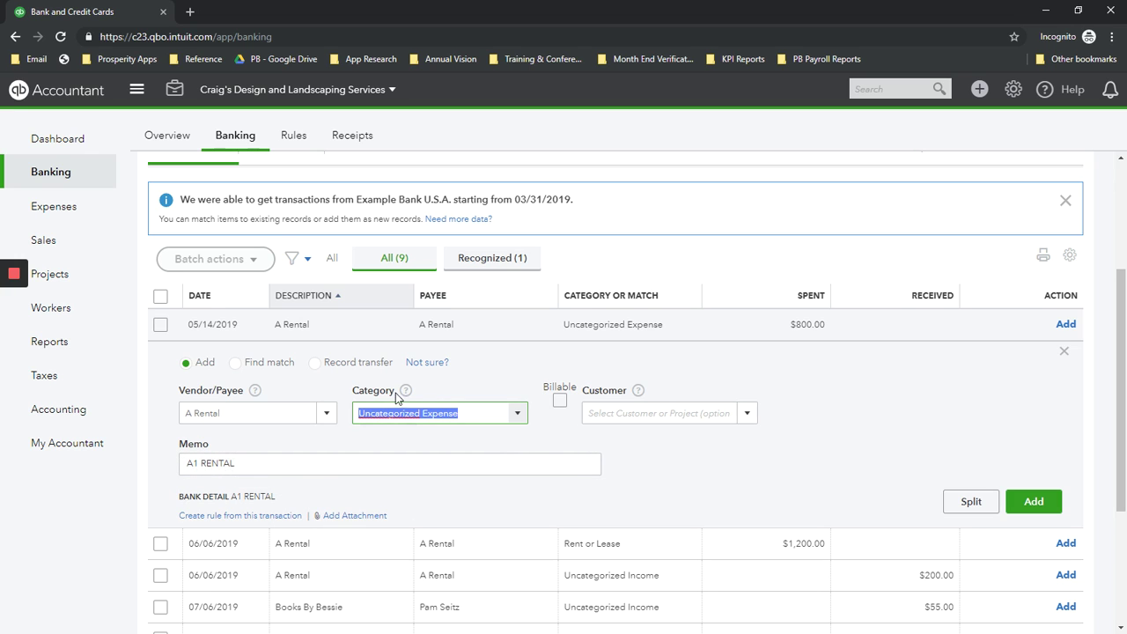
type("rent")
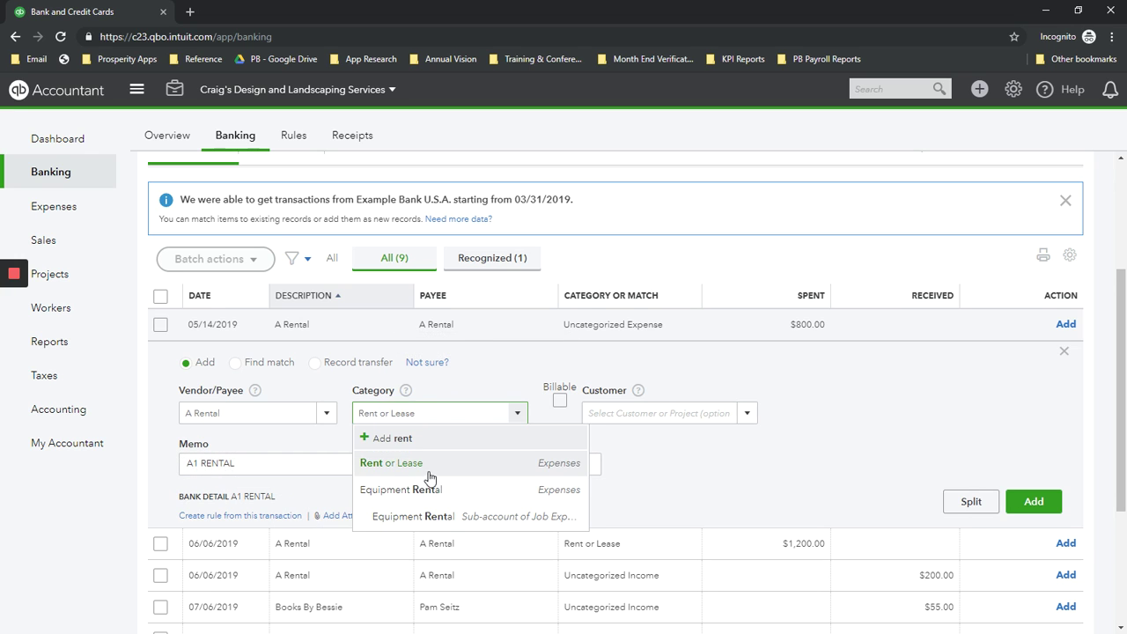
left_click(432, 467)
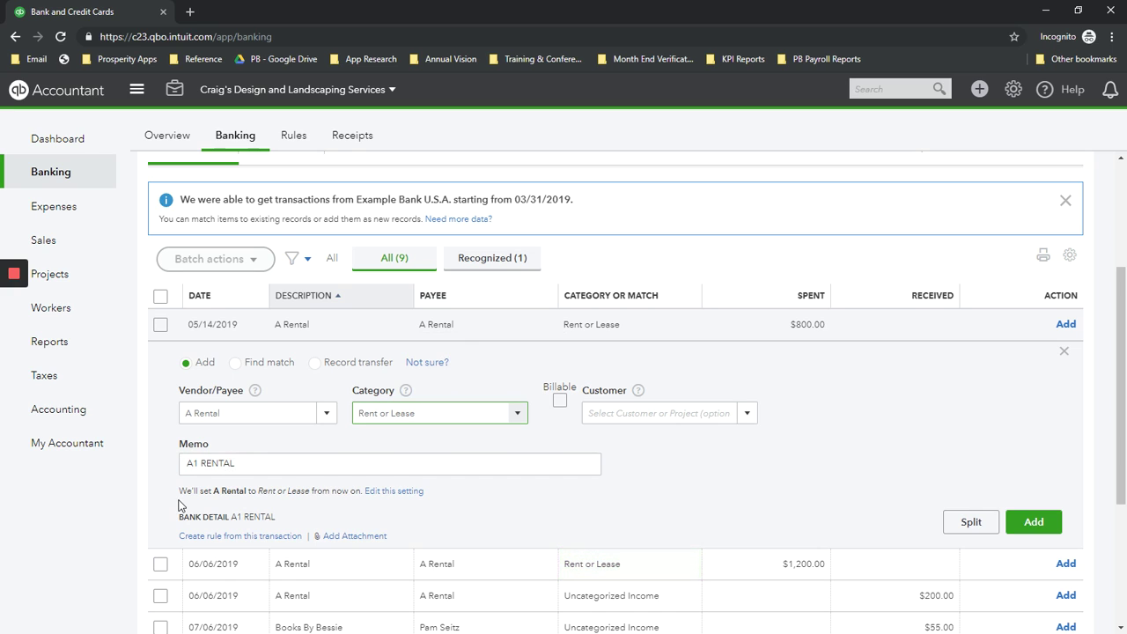
- Create a custom rule from the A Rental category setting, name it A1 Rental, and save it
left_click(395, 494)
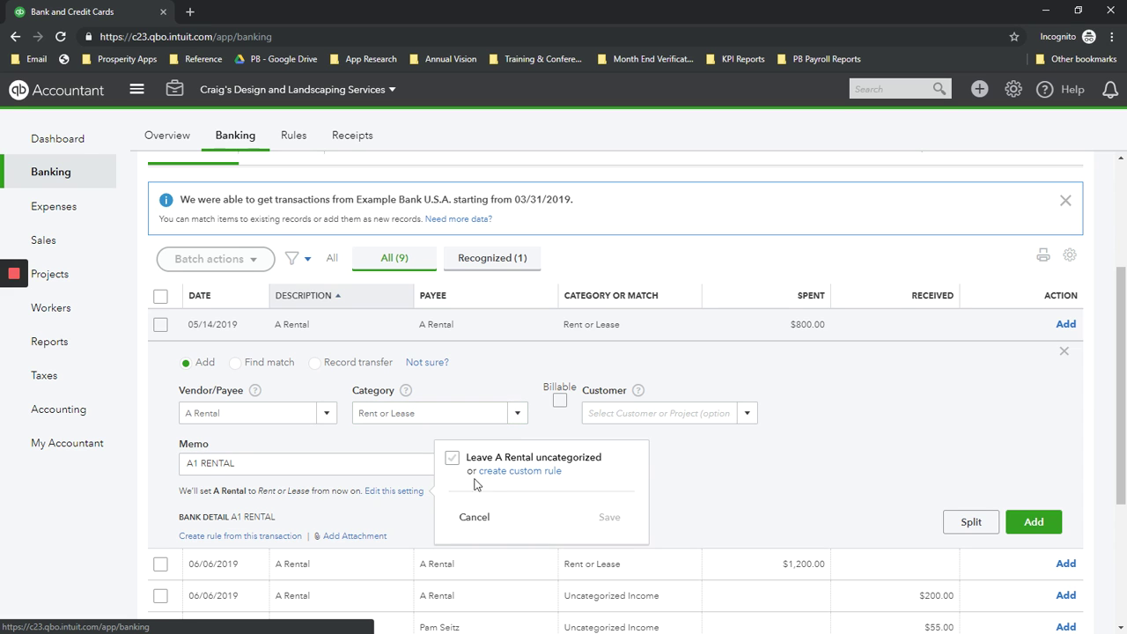
left_click(493, 474)
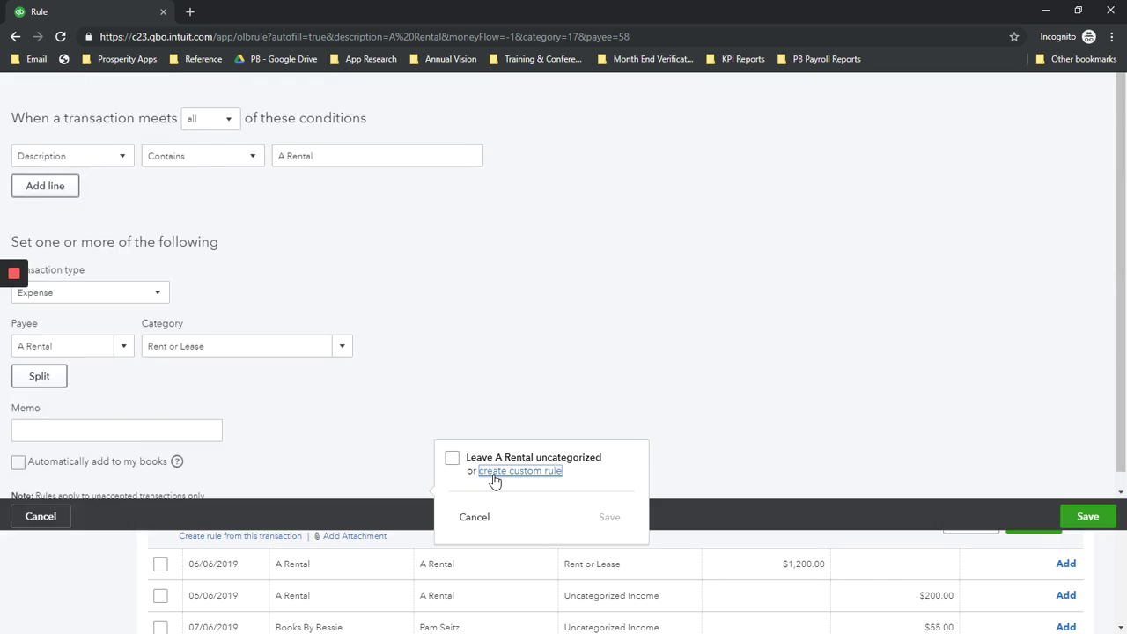
left_click(113, 165)
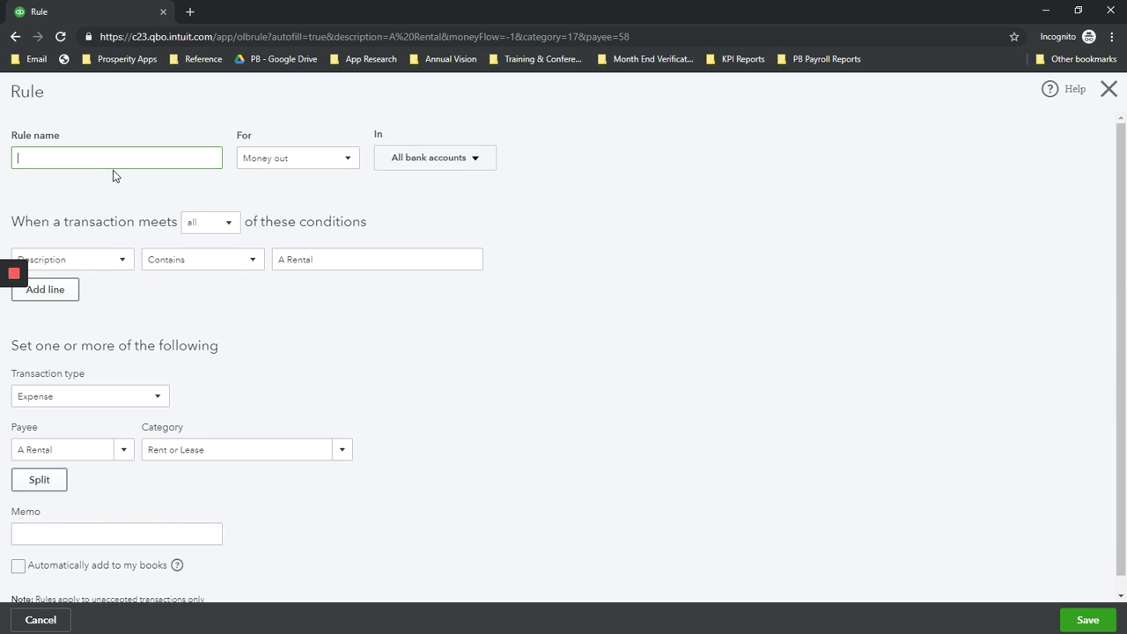
type("A1 Rental")
key("Tab")
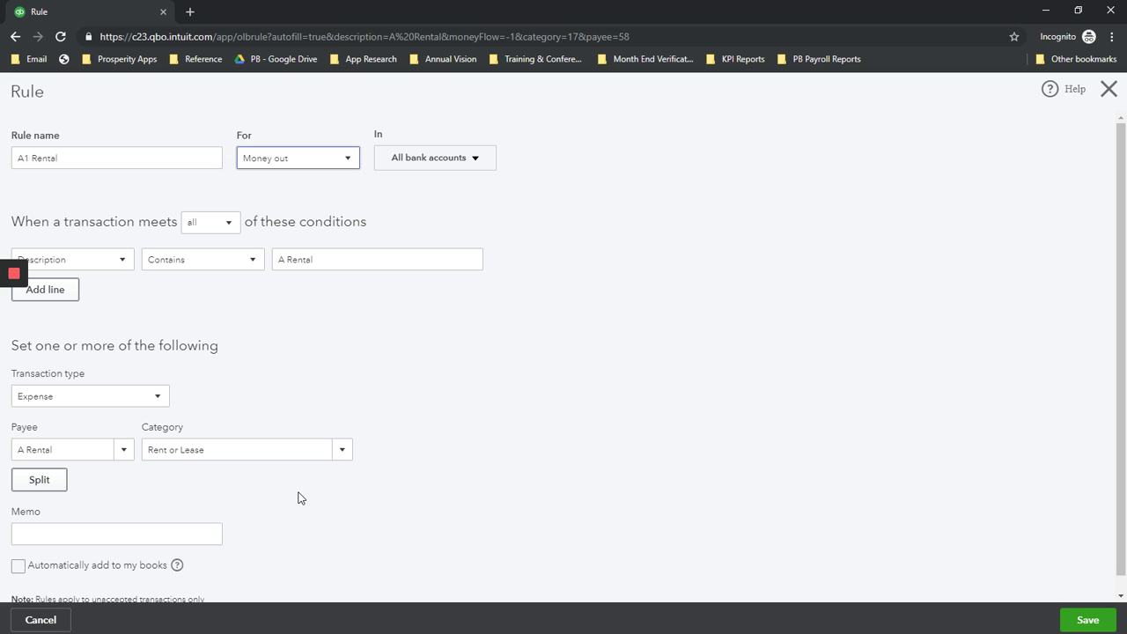
left_click(1088, 620)
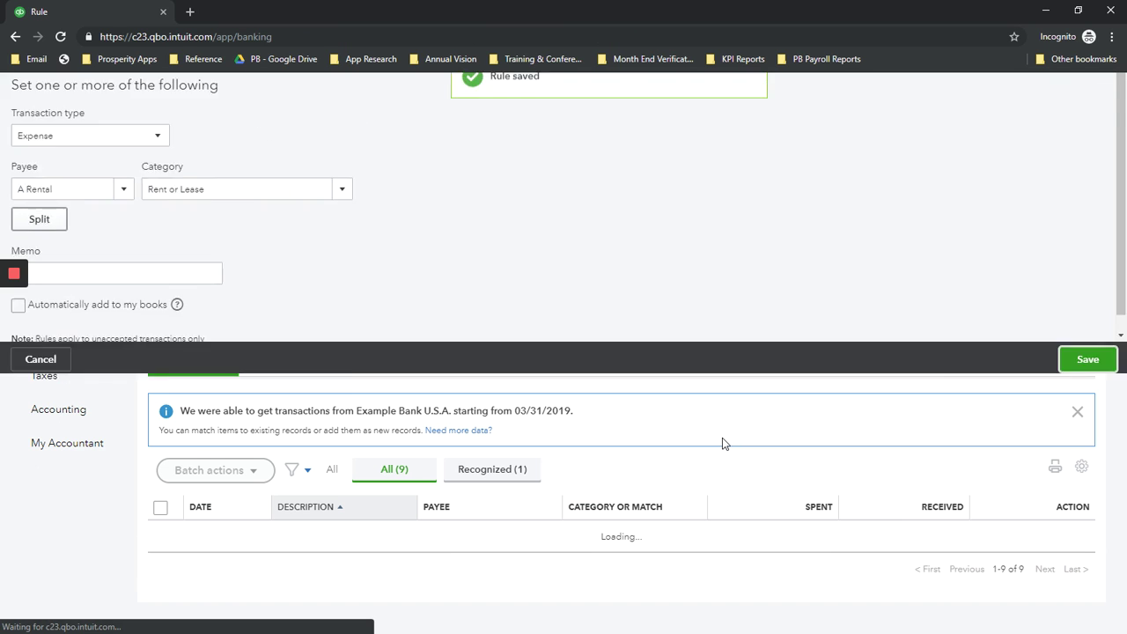
- Accept the 05/14/2019 and 06/06/2019 A Rental expenses categorized by the rule together as a batch
scroll(722, 443, "down", 2)
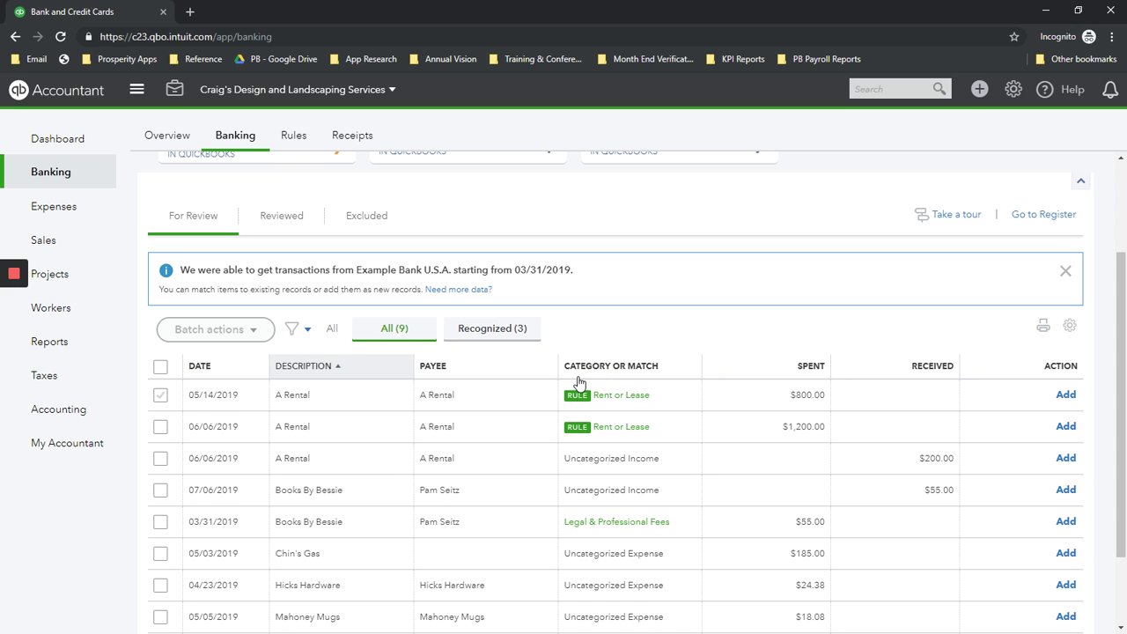
left_click(161, 396)
left_click(160, 396)
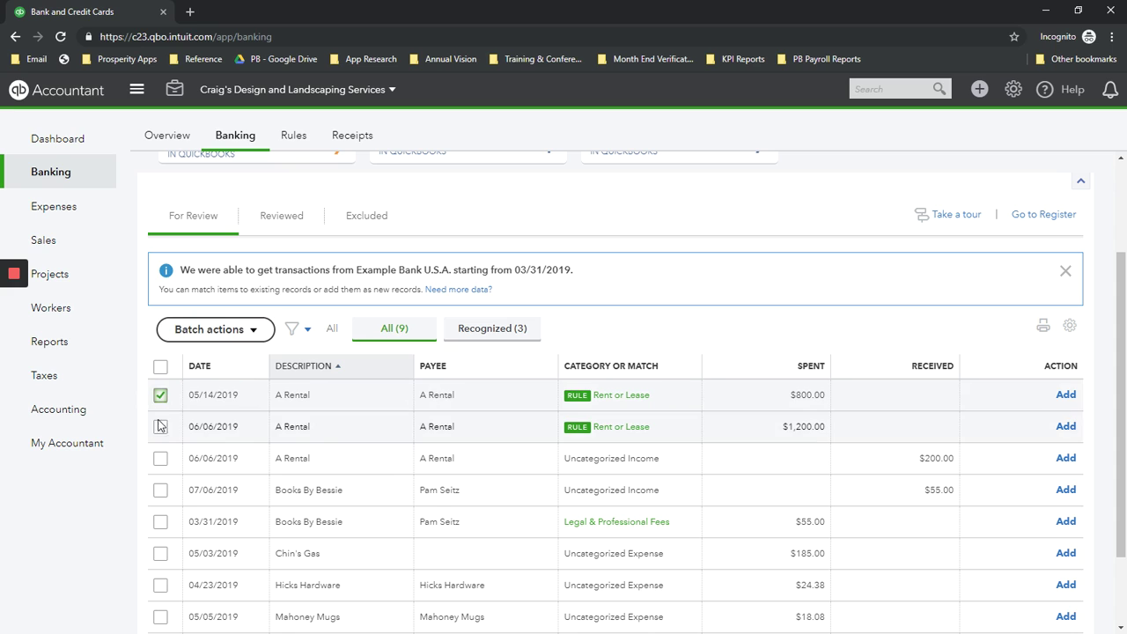
left_click(160, 426)
left_click(236, 331)
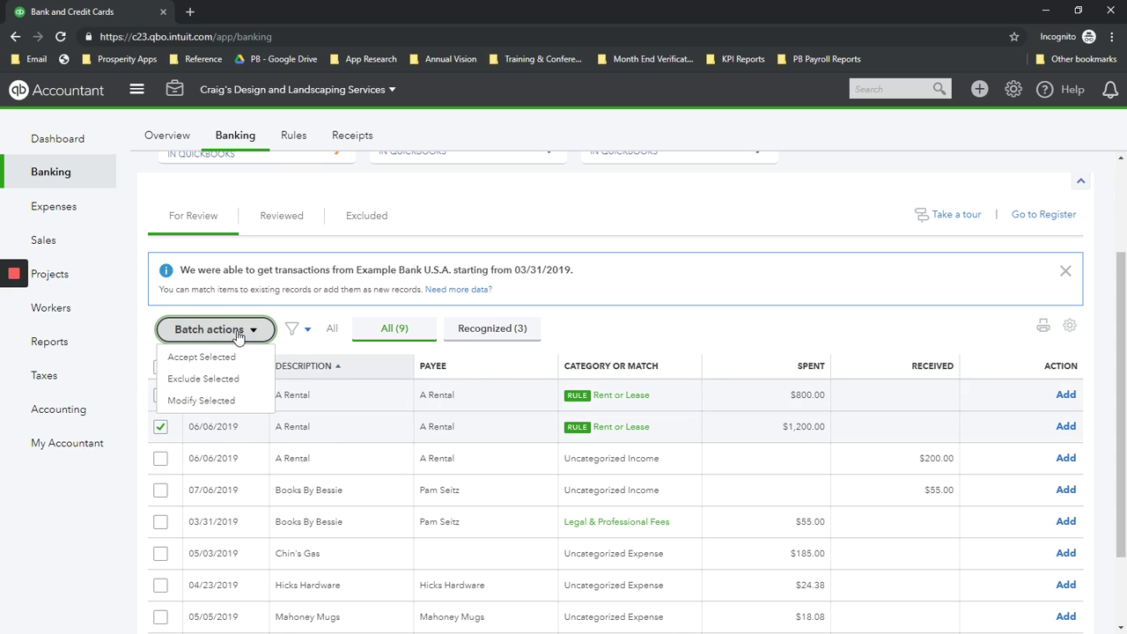
left_click(220, 356)
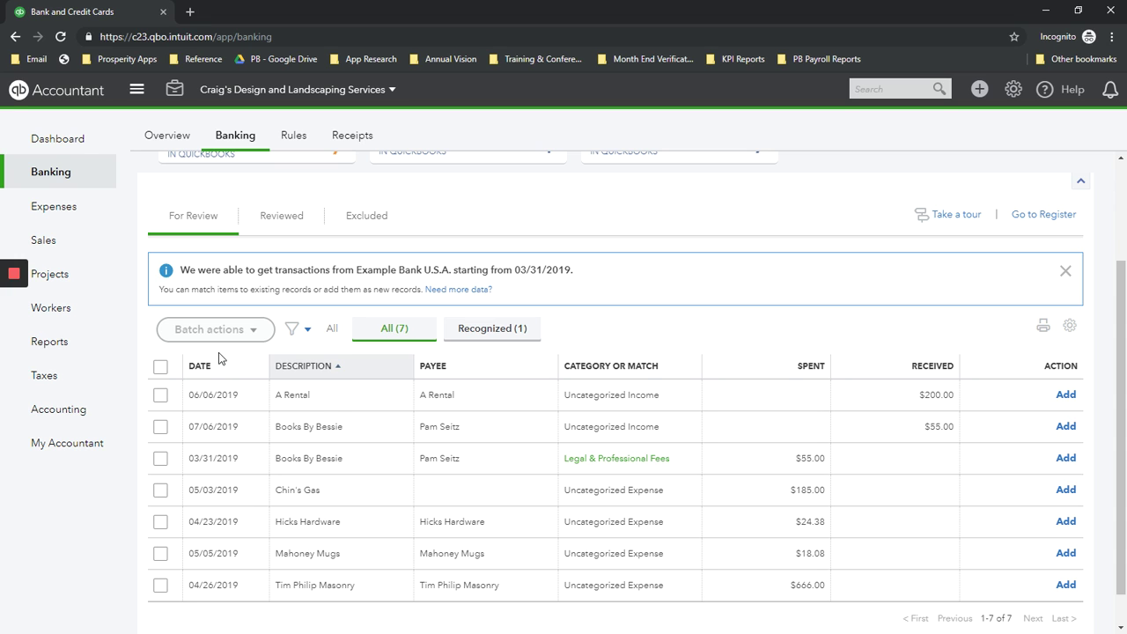
scroll(219, 352, "up", 2)
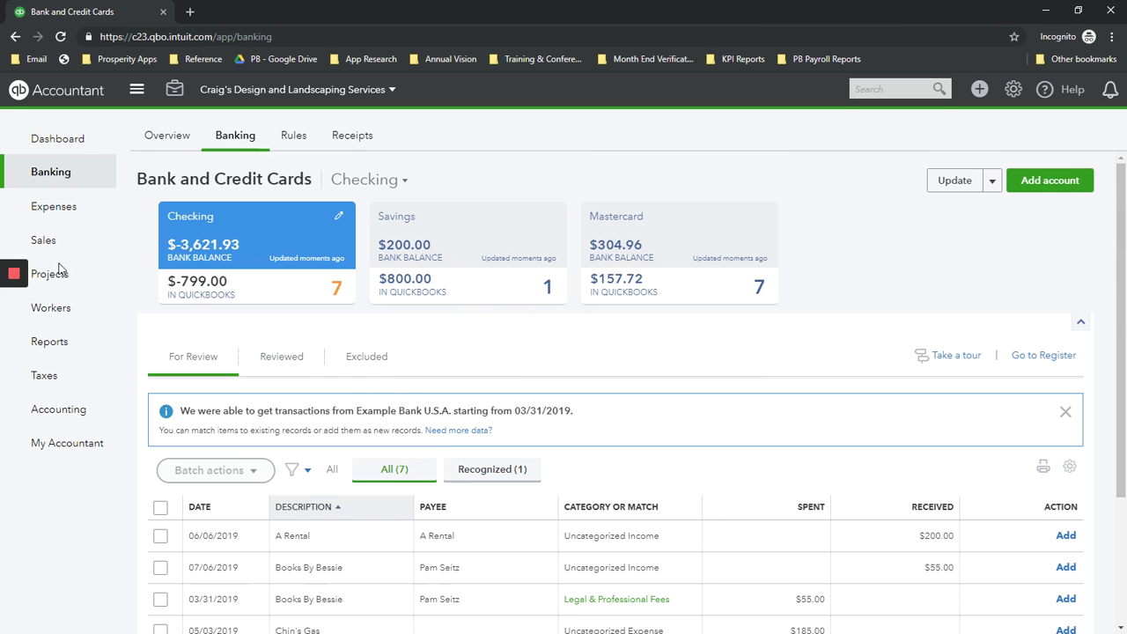